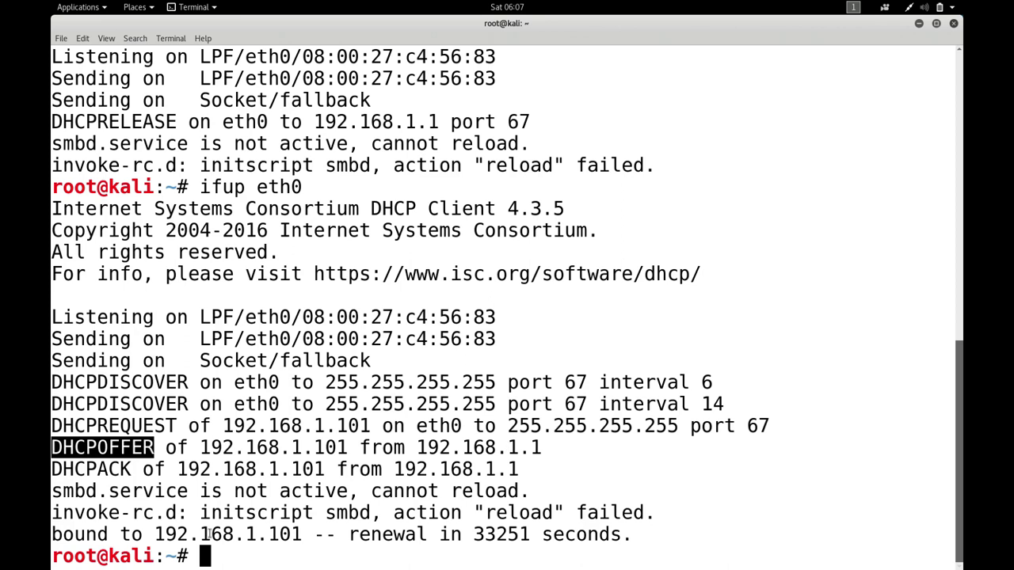
Highlight the DHCPACK message in the DHCP client output.
{"action": "left_click", "coordinate": [120, 469]}
{"action": "double_click", "coordinate": [123, 469]}
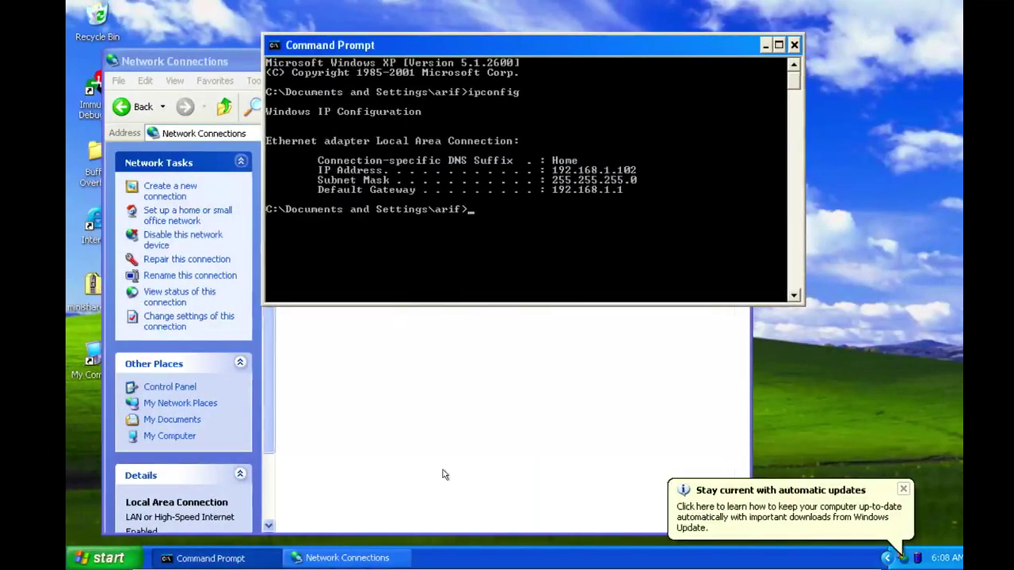
Switch to Safari on the host and load the router's page at 192.168.1.1.
{"action": "key", "text": "ctrl+Left"}
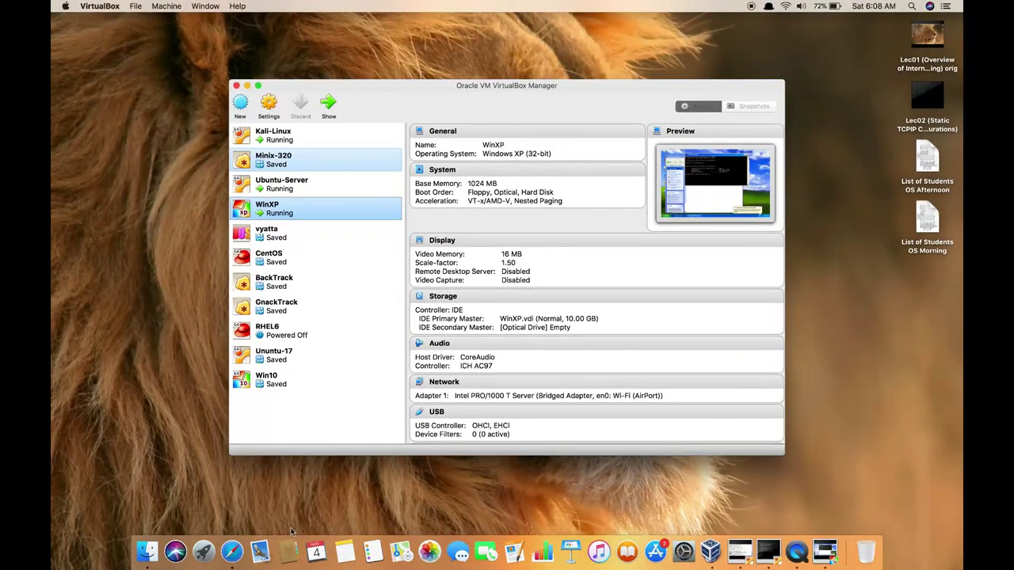
{"action": "left_click", "coordinate": [231, 550]}
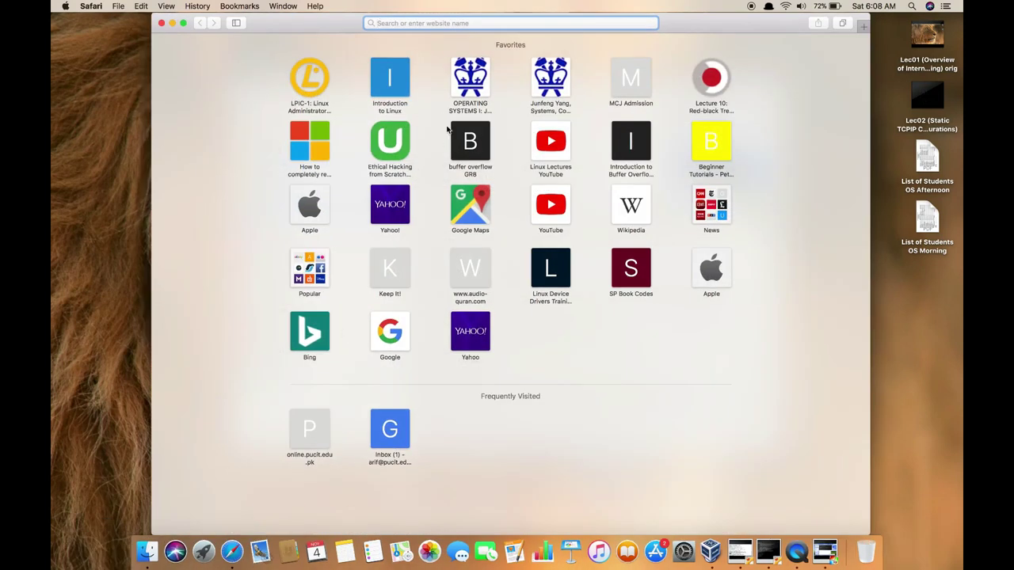
{"action": "type", "text": "192.168"}
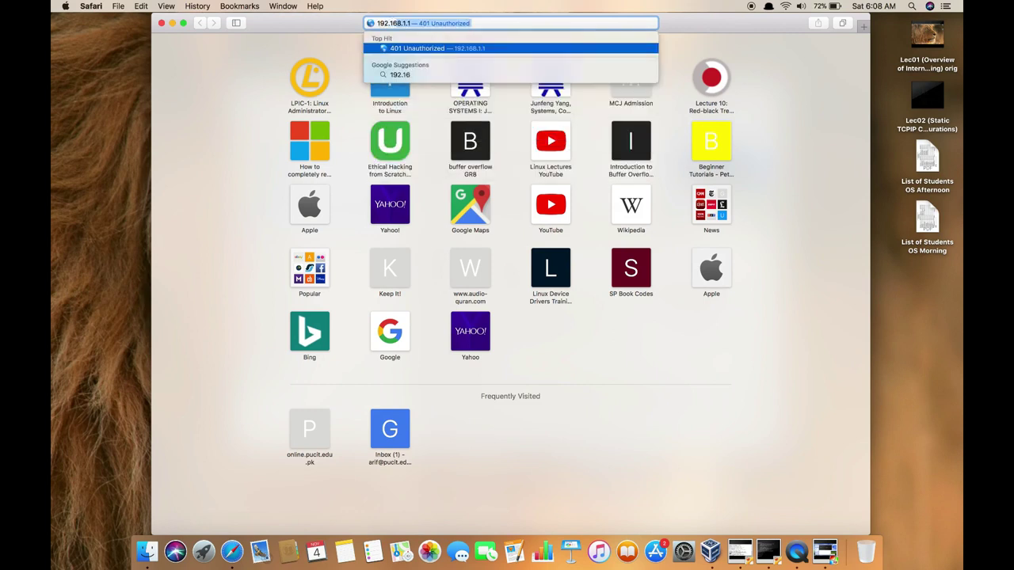
{"action": "type", "text": ".1.1"}
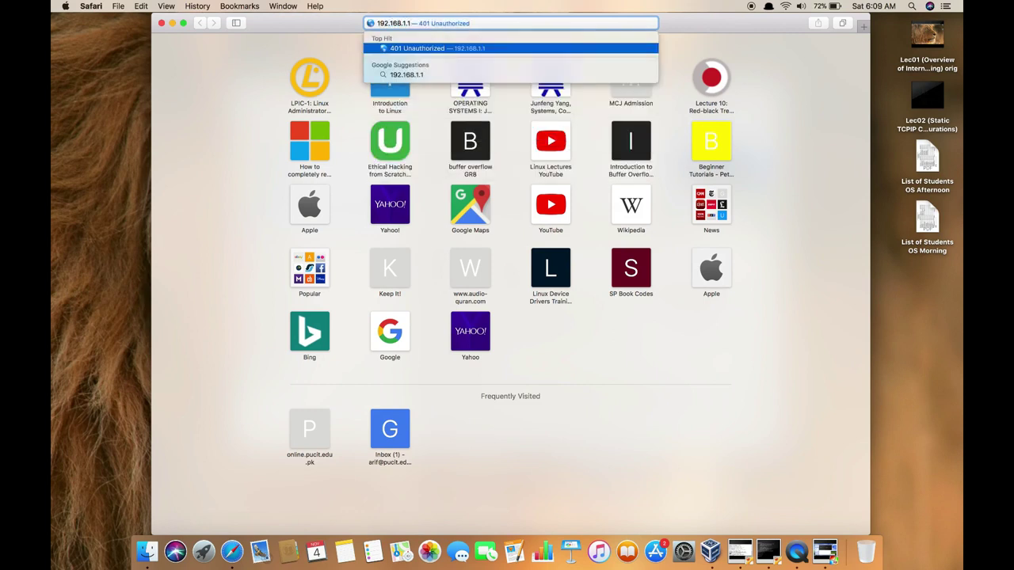
{"action": "key", "text": "Return"}
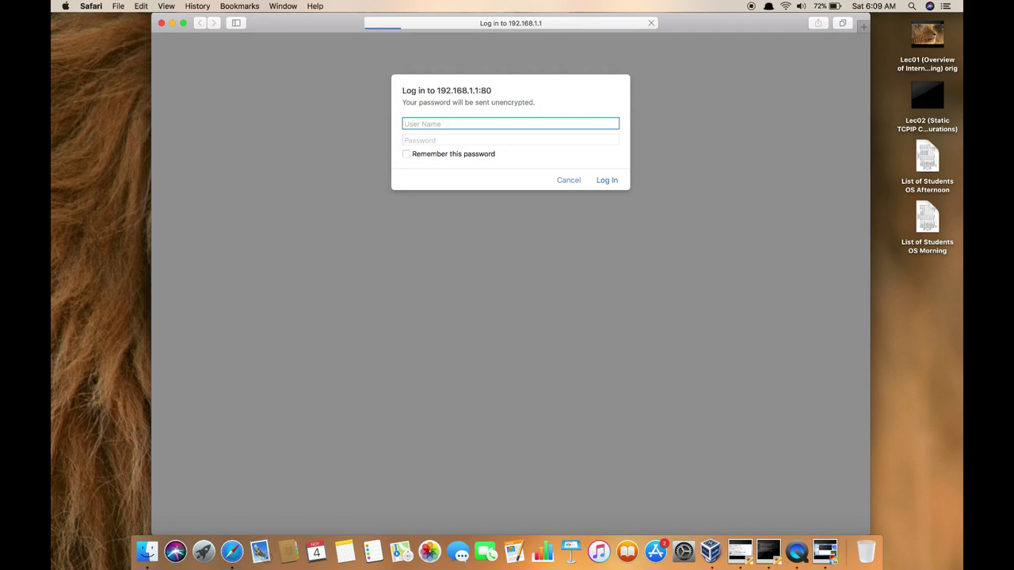
Log in to the router with the administrator's user name and account password.
{"action": "type", "text": "arif"}
{"action": "key", "text": "Tab"}
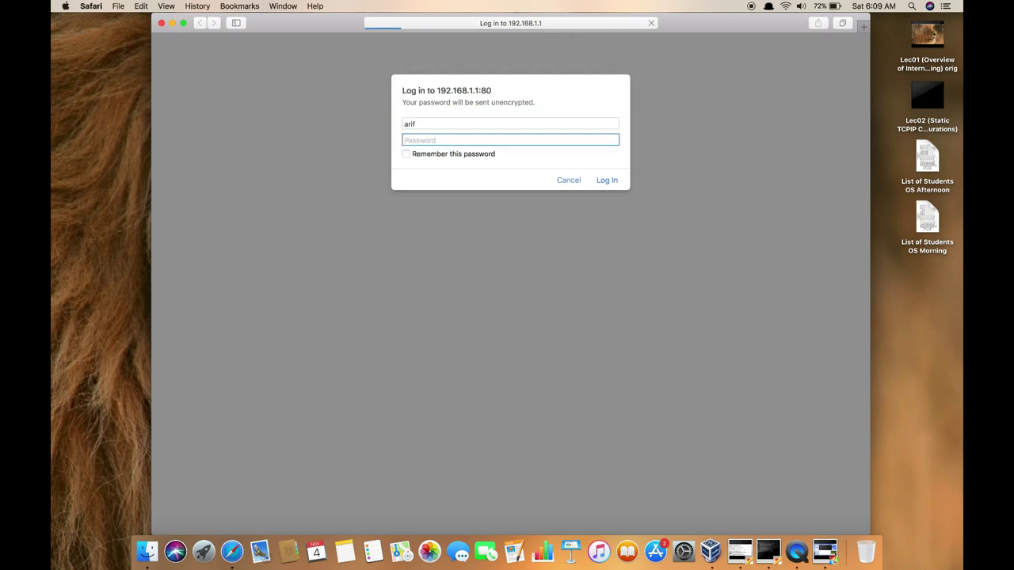
{"action": "type", "text": "**********"}
{"action": "key", "text": "Return"}
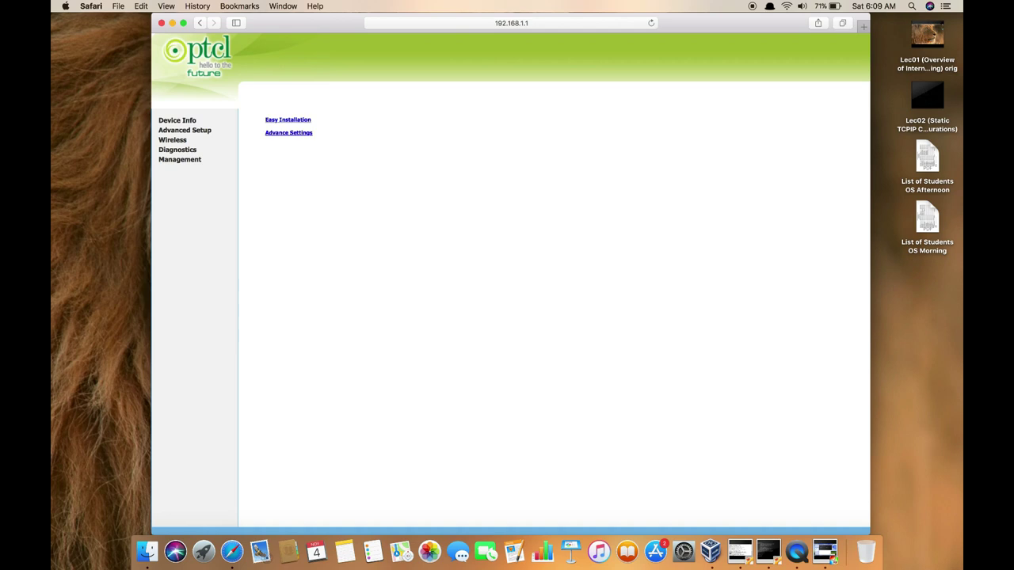
View the router's Access Control passwords page in the management settings.
{"action": "left_click", "coordinate": [191, 162]}
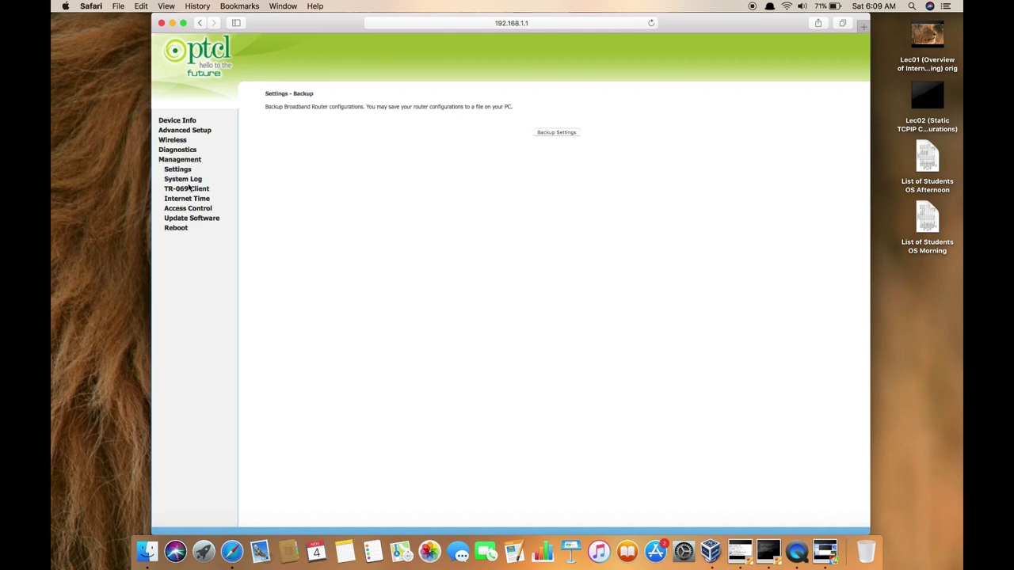
{"action": "left_click", "coordinate": [185, 210]}
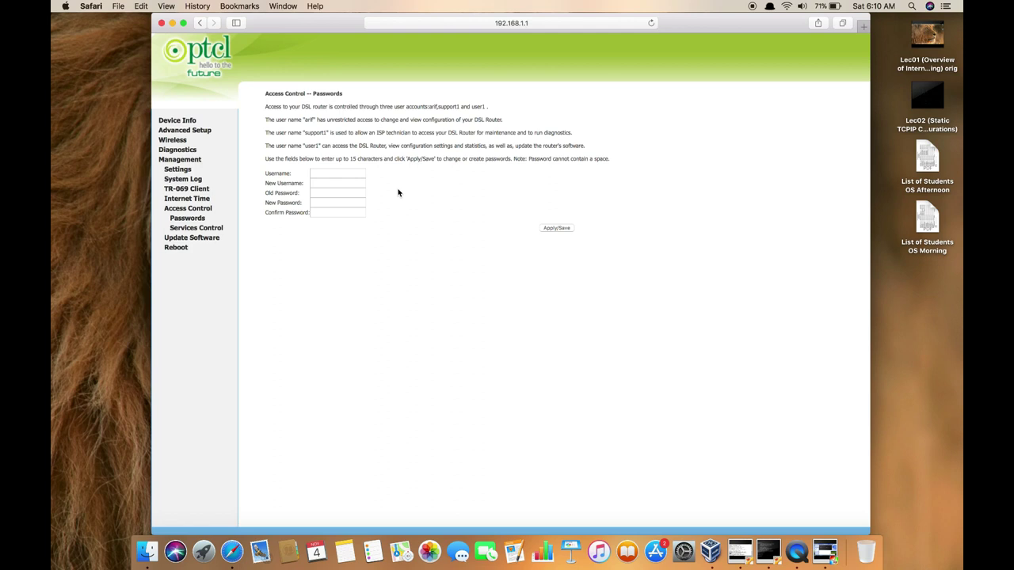
Review the router's basic wireless settings and its wireless security settings.
{"action": "left_click", "coordinate": [181, 143]}
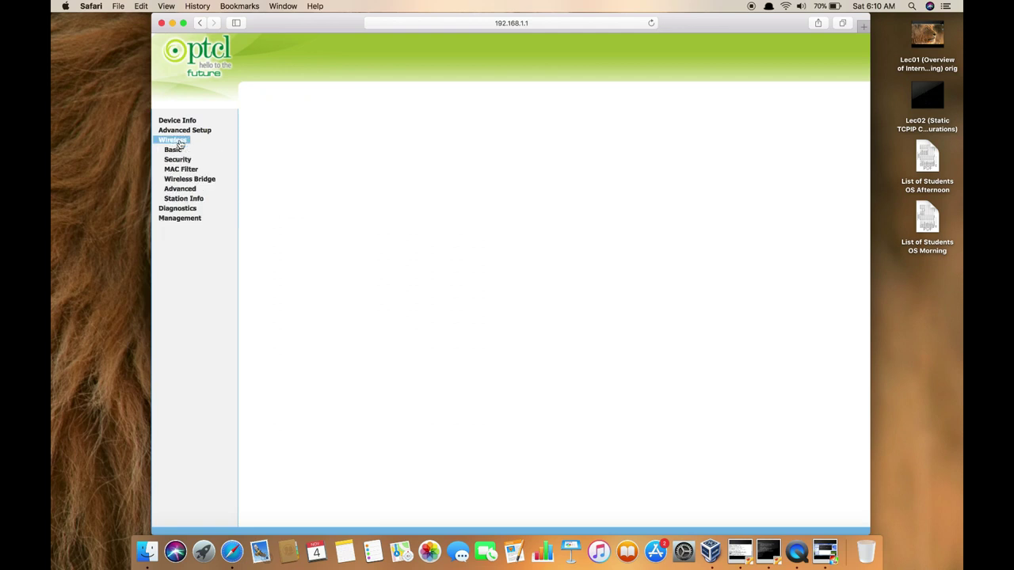
{"action": "left_click", "coordinate": [175, 151]}
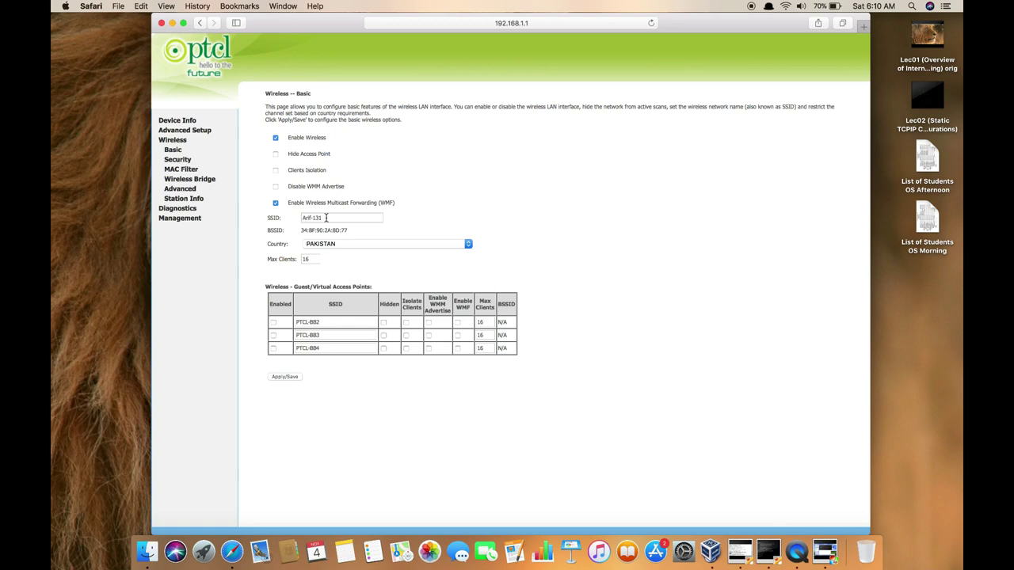
{"action": "left_click", "coordinate": [187, 161]}
{"action": "left_click", "coordinate": [181, 161]}
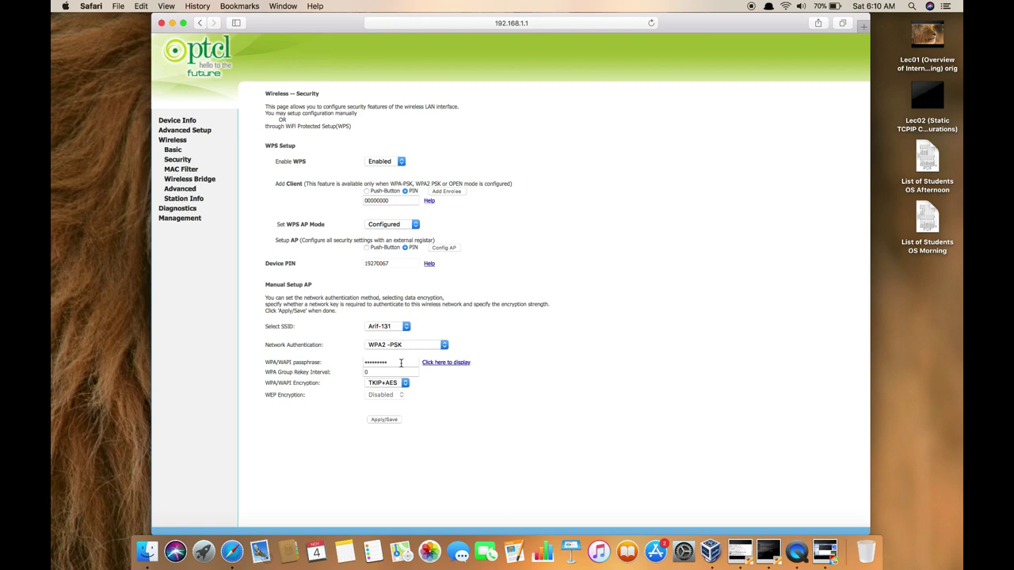
Review the router's LAN IPv4 Autoconfig settings and its list of DHCP leases.
{"action": "left_click", "coordinate": [188, 132]}
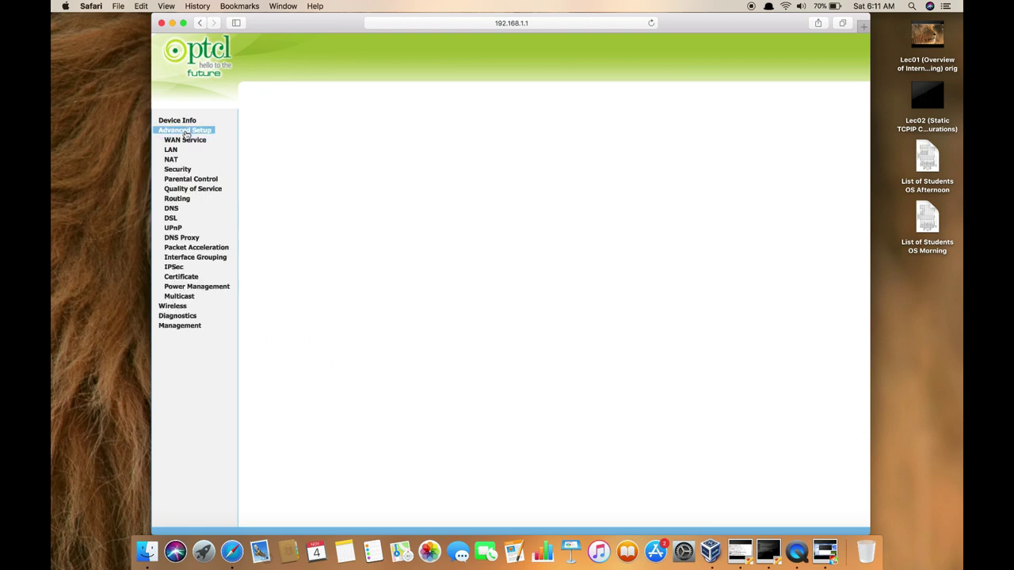
{"action": "left_click", "coordinate": [173, 150]}
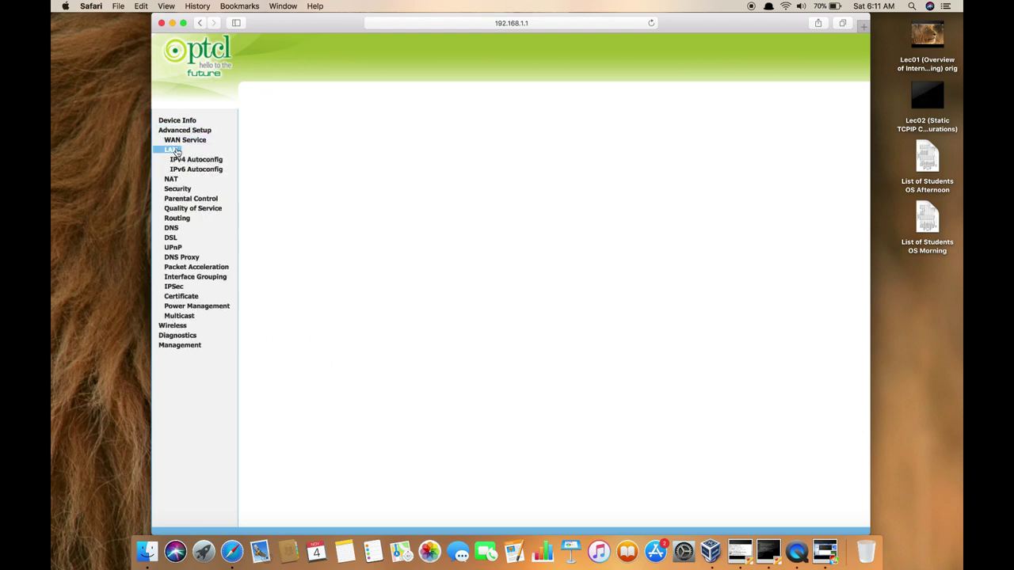
{"action": "left_click", "coordinate": [190, 160]}
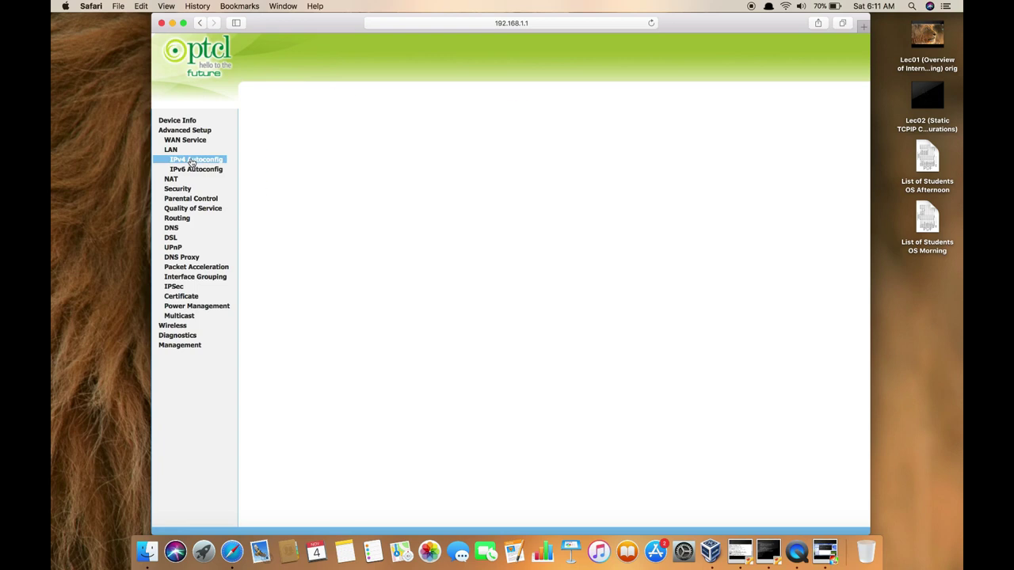
{"action": "left_click", "coordinate": [190, 161]}
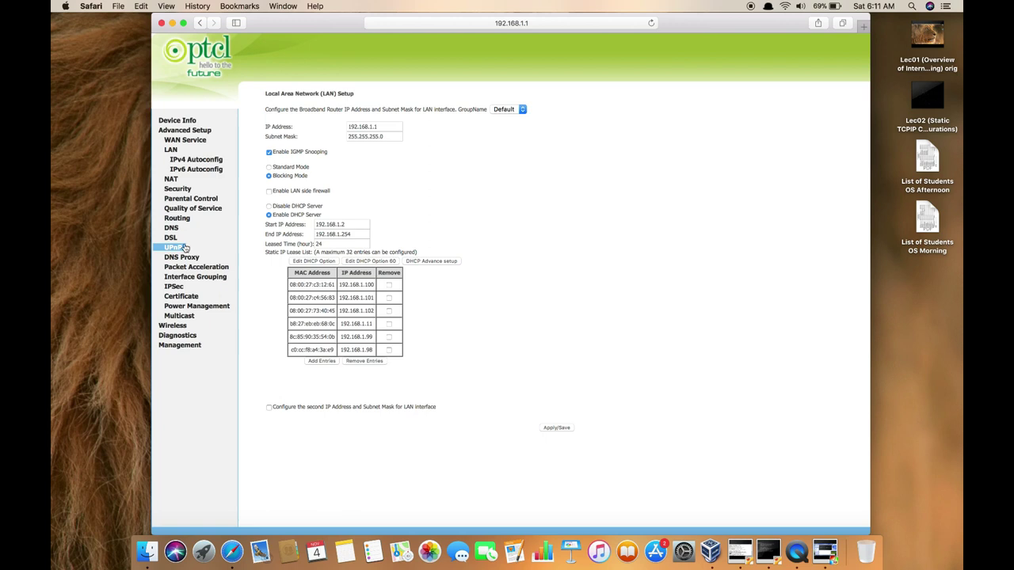
{"action": "left_click", "coordinate": [190, 122]}
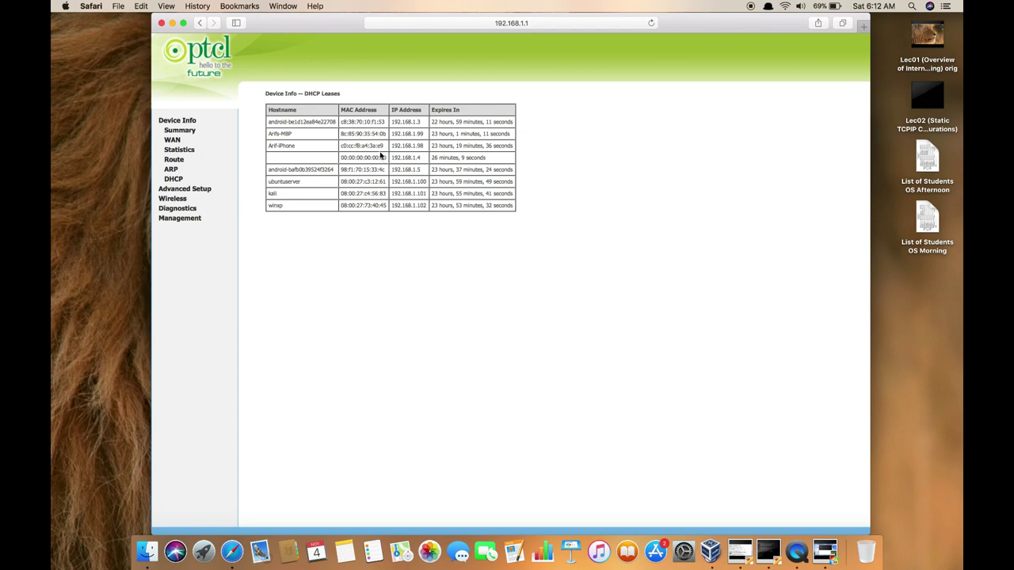
Return to the LAN IPv4 Autoconfig page and highlight the MAC address of the static lease for 192.168.1.100.
{"action": "left_click", "coordinate": [198, 189]}
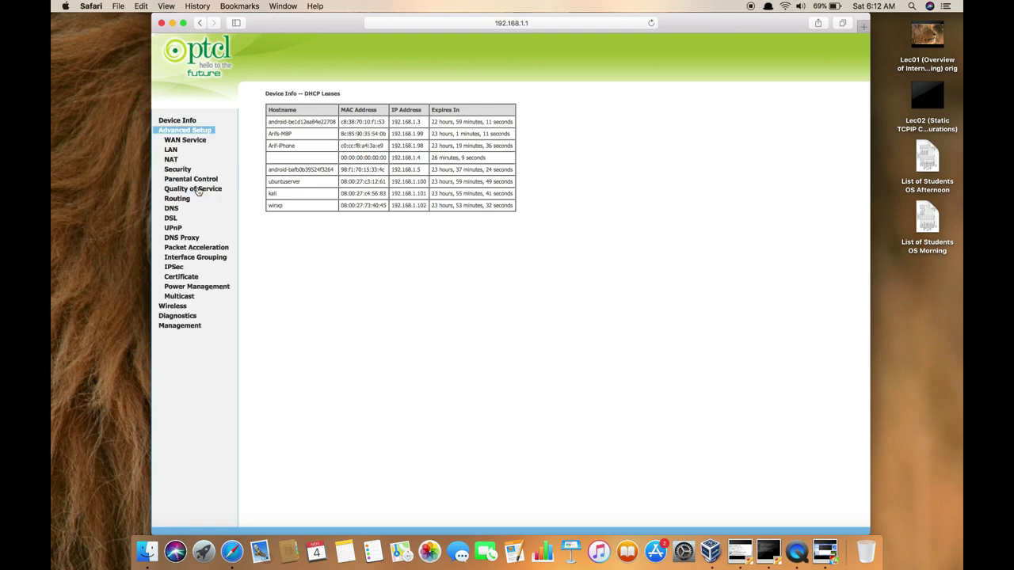
{"action": "left_click", "coordinate": [171, 149]}
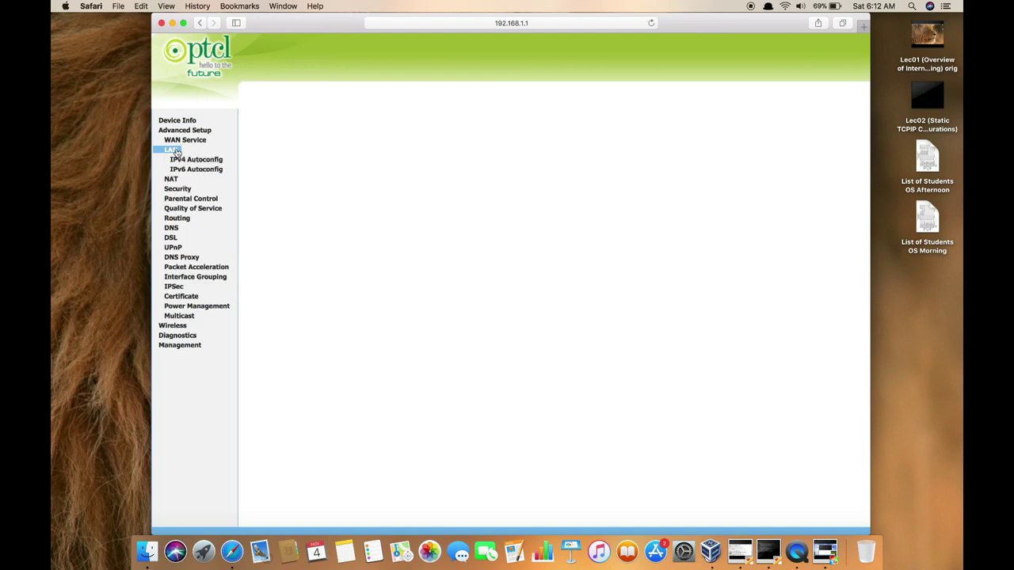
{"action": "left_click", "coordinate": [191, 161]}
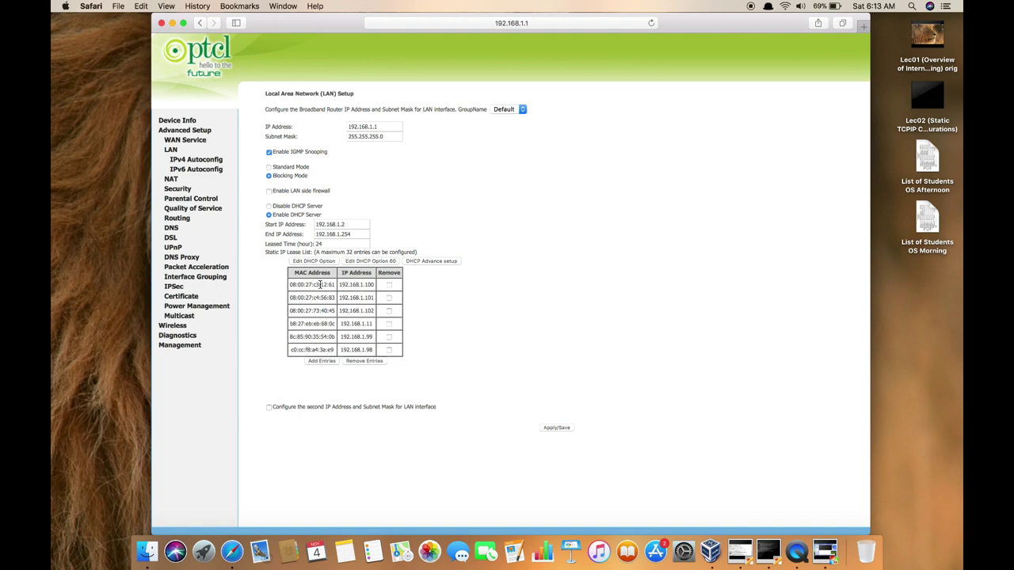
{"action": "double_click", "coordinate": [324, 285]}
Switch to the Ubuntu Server virtual machine and clear its console.
{"action": "key", "text": "ctrl+Right"}
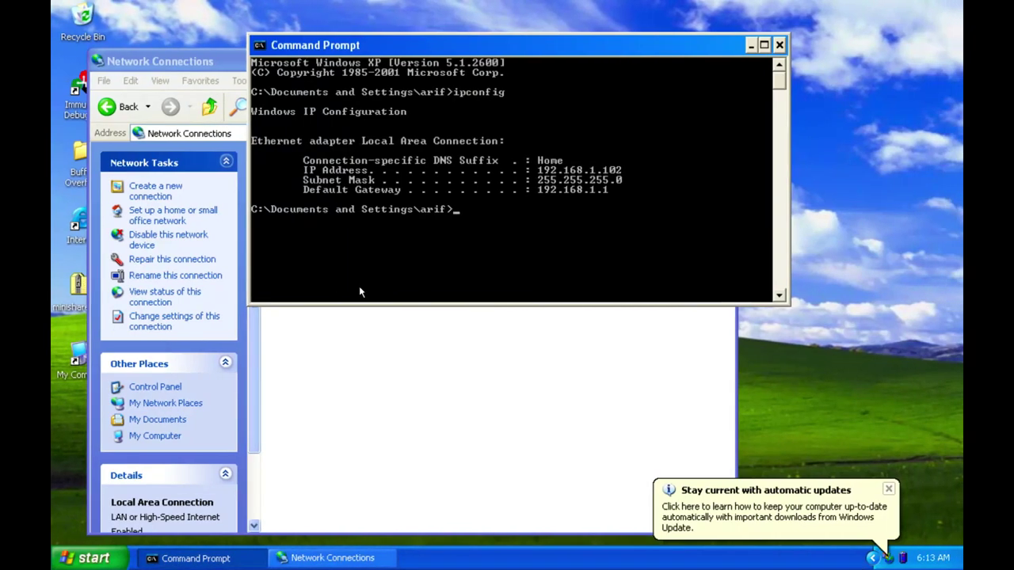
{"action": "key", "text": "ctrl+Right"}
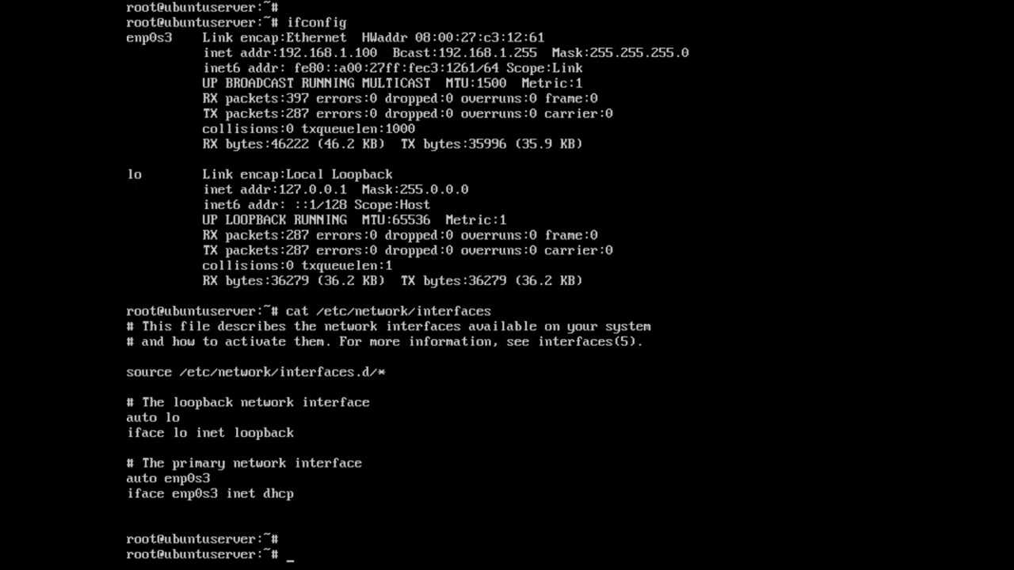
{"action": "type", "text": "cleqr"}
{"action": "key", "text": "Return"}
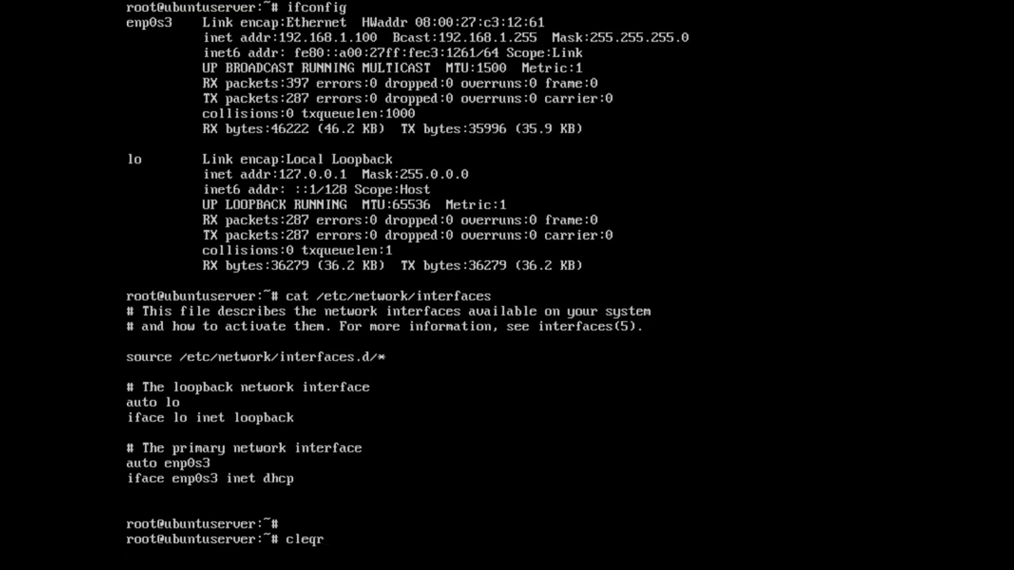
{"action": "type", "text": "cler"}
{"action": "key", "text": "BackSpace"}
{"action": "type", "text": "ar"}
{"action": "key", "text": "Return"}
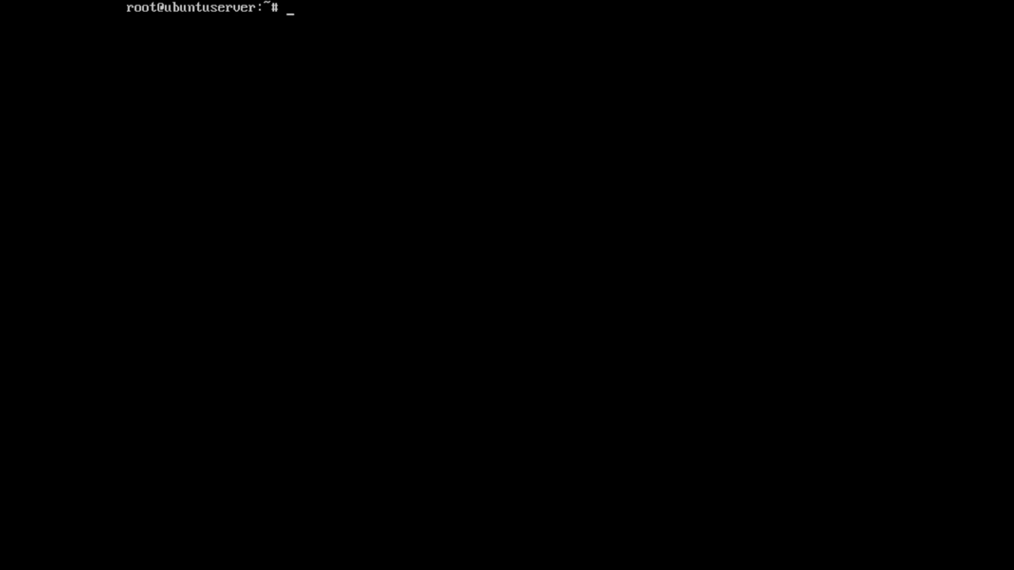
Install the isc-dhcp-server package with apt-get.
{"action": "type", "text": "apt-get install isc-dhcp-"}
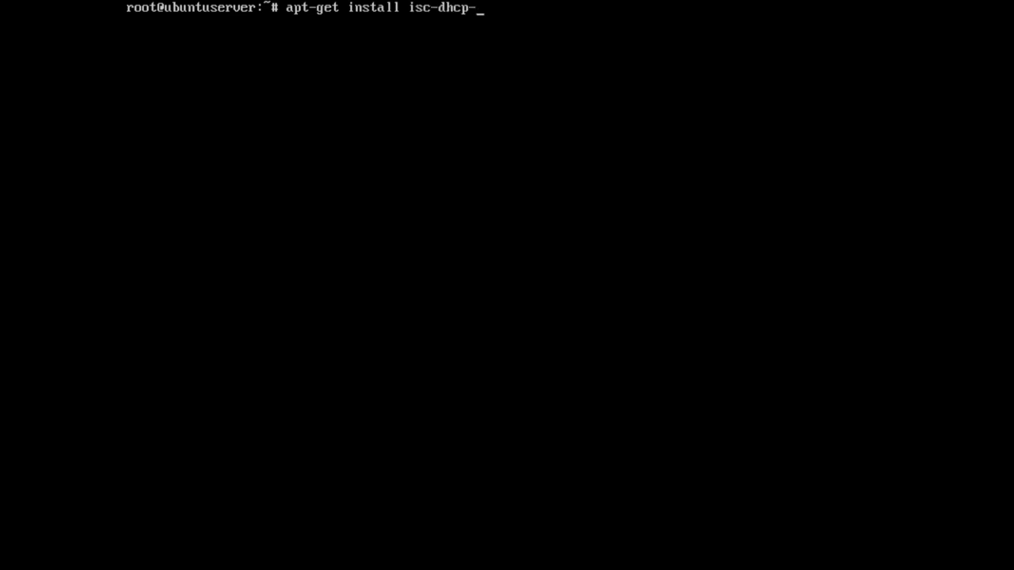
{"action": "type", "text": "server"}
{"action": "key", "text": "Return"}
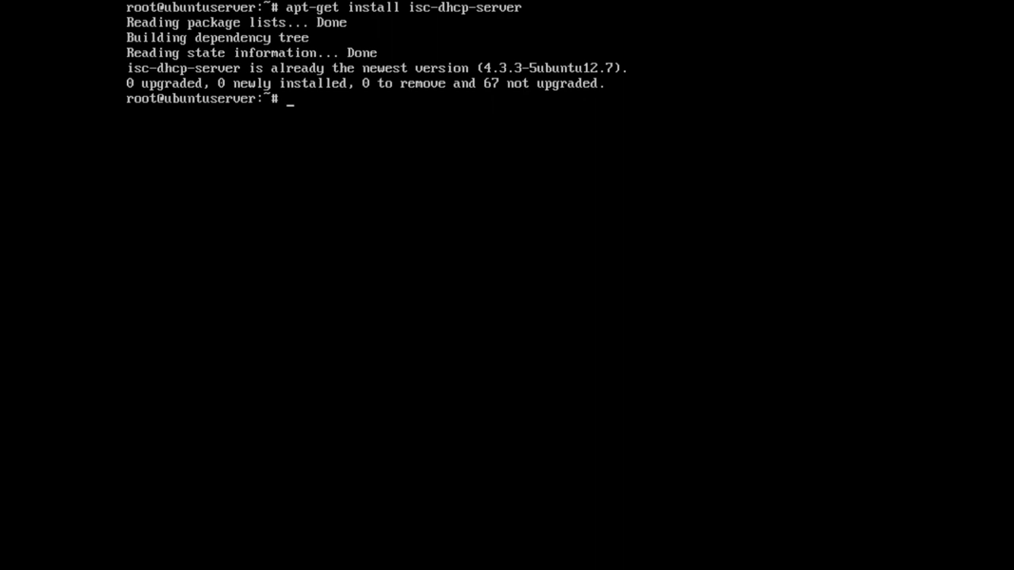
Open /etc/default/isc-dhcp-server in vim and go to the INTERFACES line.
{"action": "type", "text": "vi m /etc/def"}
{"action": "key", "text": "Tab"}
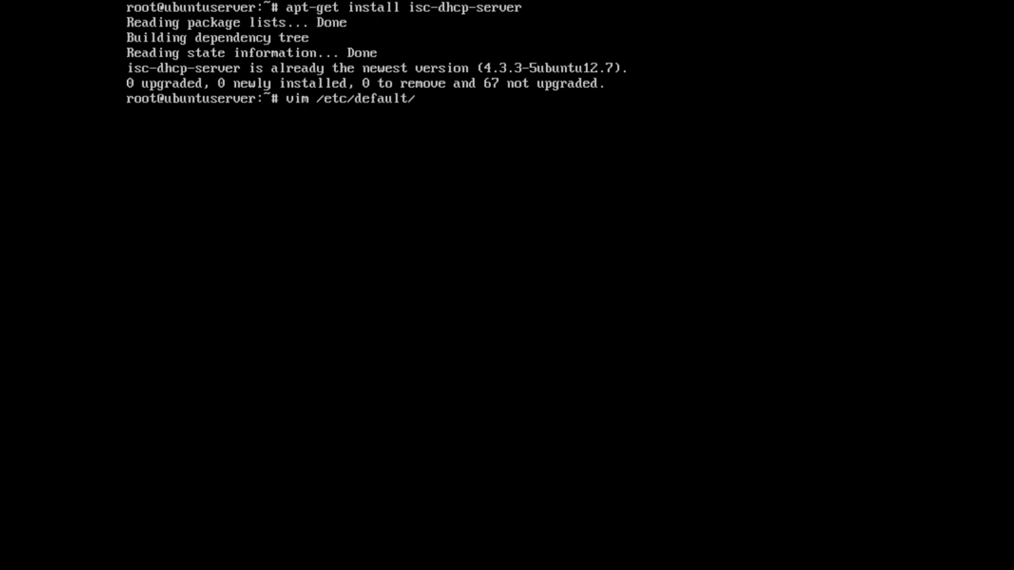
{"action": "type", "text": "isc"}
{"action": "type", "text": "-d"}
{"action": "key", "text": "Tab"}
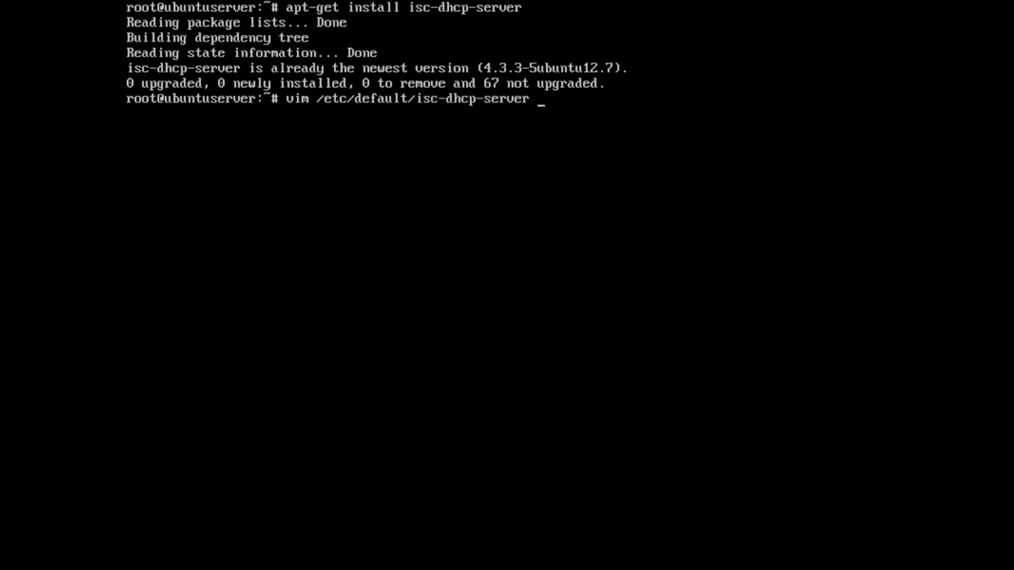
{"action": "key", "text": "Down"}
{"action": "key", "text": "Down"}
{"action": "key", "text": "Down"}
{"action": "key", "text": "Down"}
{"action": "key", "text": "Down"}
{"action": "key", "text": "Down"}
{"action": "key", "text": "Down"}
{"action": "key", "text": "Down"}
{"action": "key", "text": "Down"}
{"action": "key", "text": "Down"}
{"action": "key", "text": "Down"}
{"action": "key", "text": "Down"}
{"action": "key", "text": "Down"}
{"action": "key", "text": "Down"}
{"action": "key", "text": "Down"}
{"action": "key", "text": "Down"}
{"action": "key", "text": "Down"}
{"action": "key", "text": "Down"}
{"action": "key", "text": "Down"}
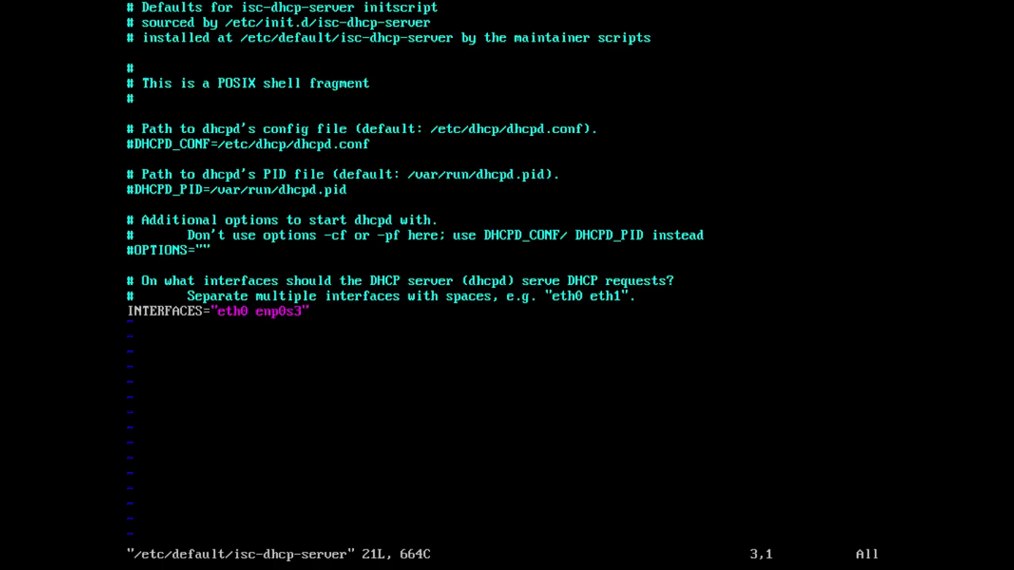
Examine the interface names assigned in the INTERFACES setting.
{"action": "key", "text": "Right"}
{"action": "key", "text": "Right"}
{"action": "key", "text": "Right"}
{"action": "key", "text": "Right"}
{"action": "key", "text": "Right"}
{"action": "key", "text": "Right"}
{"action": "key", "text": "Right"}
{"action": "key", "text": "Right"}
{"action": "key", "text": "Right"}
{"action": "key", "text": "Right"}
{"action": "key", "text": "Right"}
{"action": "key", "text": "Right"}
{"action": "key", "text": "Right"}
{"action": "key", "text": "Right"}
{"action": "key", "text": "Right"}
{"action": "key", "text": "Right"}
{"action": "key", "text": "Right"}
{"action": "key", "text": "Right"}
{"action": "key", "text": "Right"}
{"action": "key", "text": "Right"}
{"action": "key", "text": "Left"}
{"action": "key", "text": "Left"}
{"action": "key", "text": "Left"}
{"action": "key", "text": "Left"}
{"action": "key", "text": "Left"}
{"action": "key", "text": "Left"}
{"action": "key", "text": "Left"}
{"action": "key", "text": "Left"}
{"action": "key", "text": "Left"}
{"action": "key", "text": "Left"}
{"action": "key", "text": "Left"}
{"action": "key", "text": "Left"}
{"action": "key", "text": "Left"}
{"action": "key", "text": "Left"}
{"action": "key", "text": "Left"}
{"action": "key", "text": "Right"}
{"action": "key", "text": "End"}
{"action": "key", "text": "Left"}
{"action": "key", "text": "Left"}
{"action": "key", "text": "Left"}
{"action": "key", "text": "Left"}
{"action": "key", "text": "Left"}
{"action": "key", "text": "Left"}
{"action": "key", "text": "Left"}
{"action": "key", "text": "Left"}
{"action": "key", "text": "Left"}
{"action": "key", "text": "Left"}
{"action": "key", "text": "Left"}
{"action": "key", "text": "Left"}
{"action": "key", "text": "Left"}
{"action": "key", "text": "Right"}
{"action": "key", "text": "Right"}
{"action": "key", "text": "Right"}
{"action": "key", "text": "Right"}
{"action": "key", "text": "End"}
{"action": "key", "text": "Left"}
Save and close the isc-dhcp-server defaults file with wq!, and clear the console.
{"action": "type", "text": "wq!"}
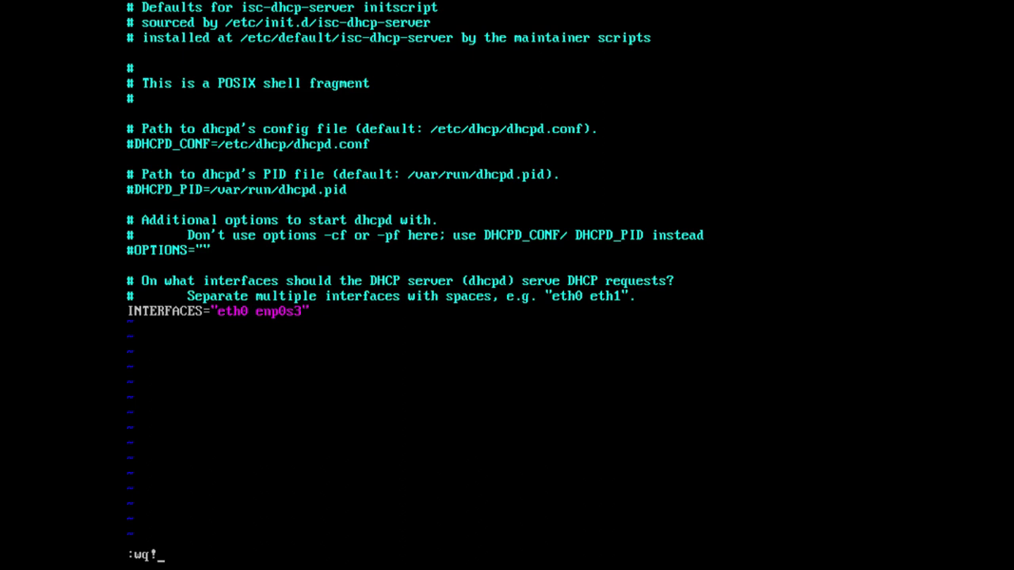
{"action": "key", "text": "Return"}
{"action": "key", "text": "Return"}
{"action": "type", "text": "clear"}
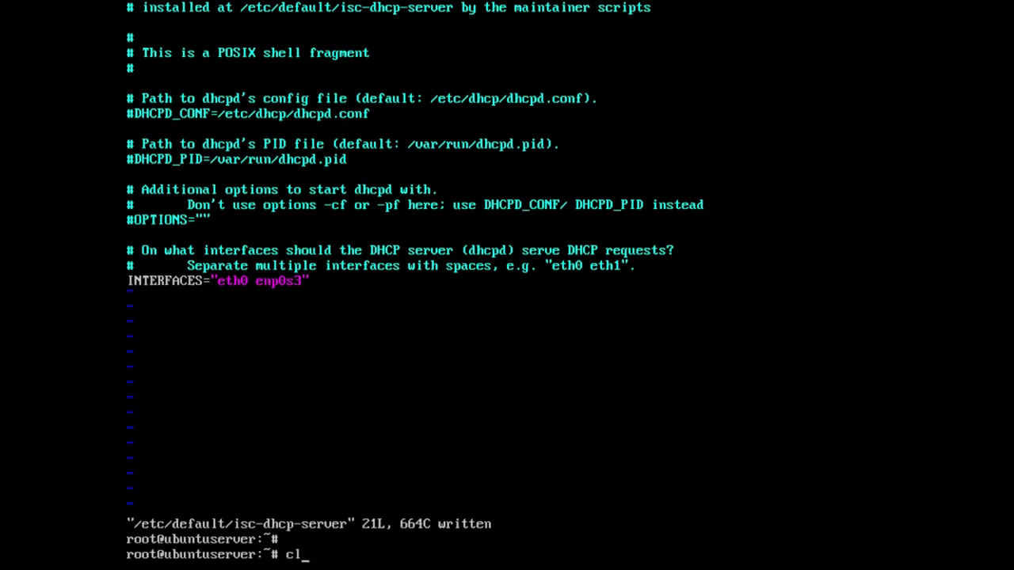
{"action": "key", "text": "Return"}
{"action": "key", "text": "Return"}
Open the DHCP server configuration file /etc/dhcp/dhcpd.conf in vim.
{"action": "type", "text": "vim /etc"}
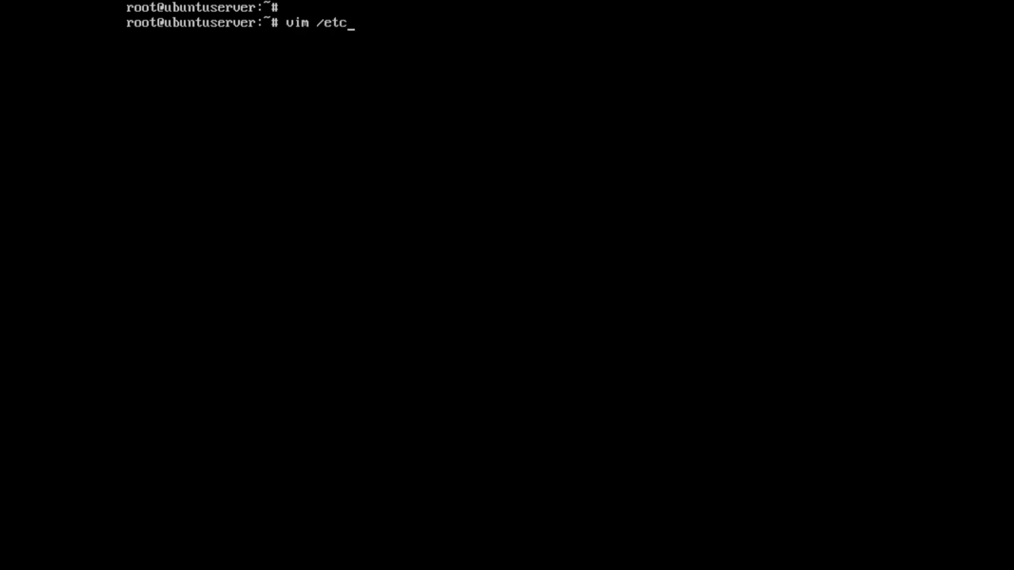
{"action": "type", "text": "/dhcp/dhcd.c"}
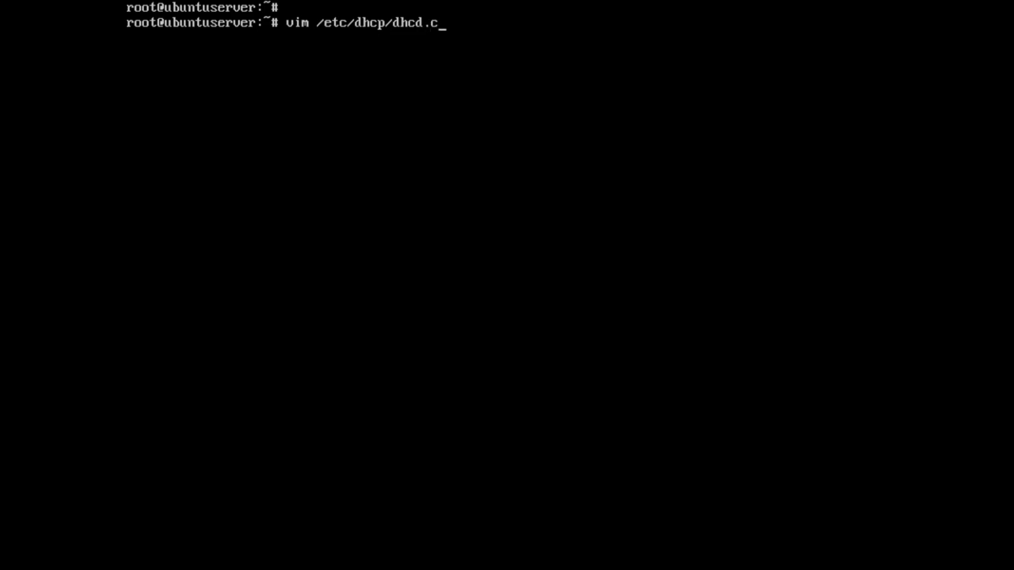
{"action": "key", "text": "BackSpace"}
{"action": "key", "text": "BackSpace"}
{"action": "key", "text": "BackSpace"}
{"action": "type", "text": "pd.conf"}
{"action": "key", "text": "Return"}
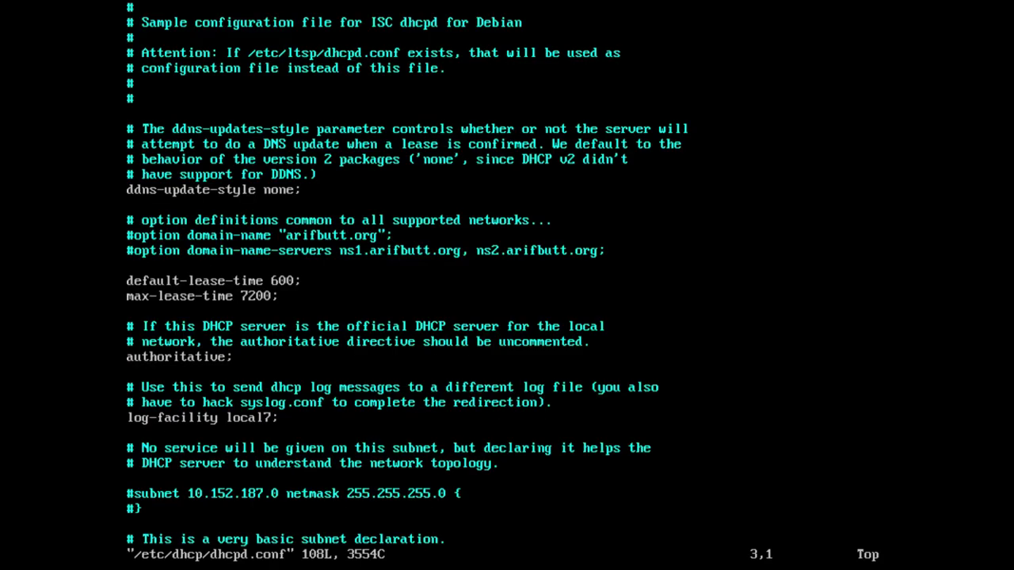